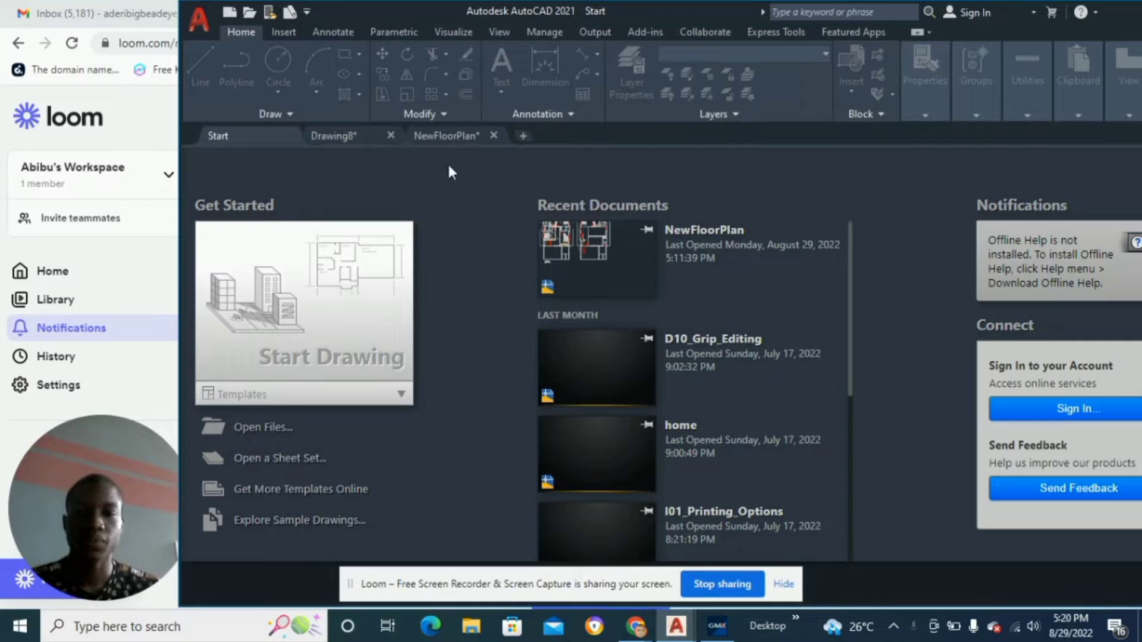
View the NewFloorPlan drawing, switch to the GMetrix practice test and read question 2 about the polyline shape and its dimensions.
mouse_move(454, 137)
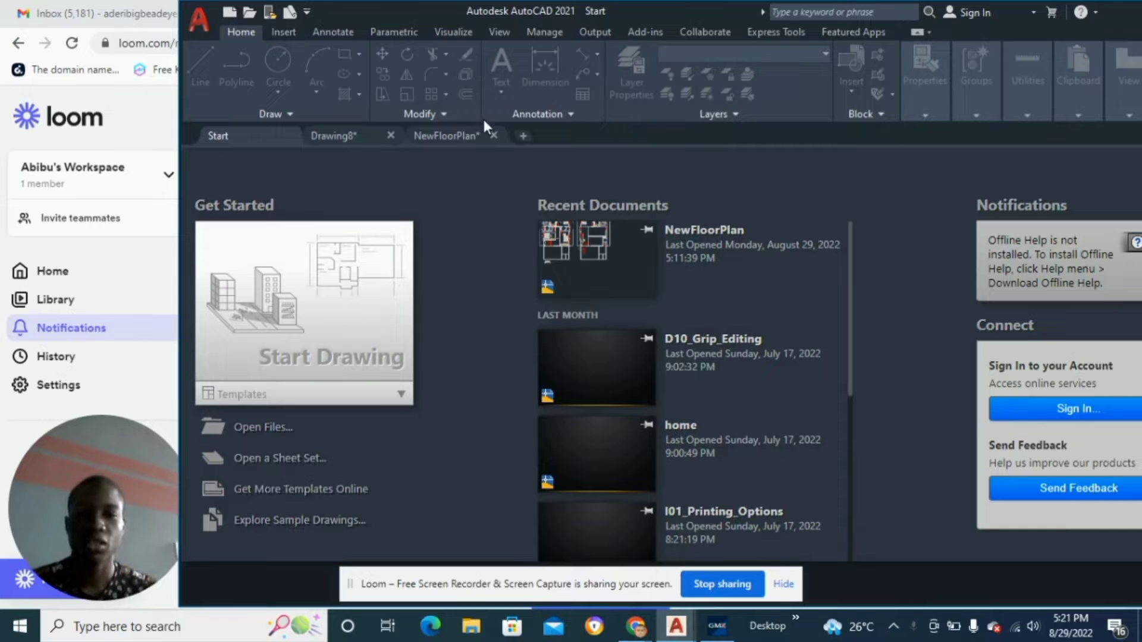
left_click(465, 132)
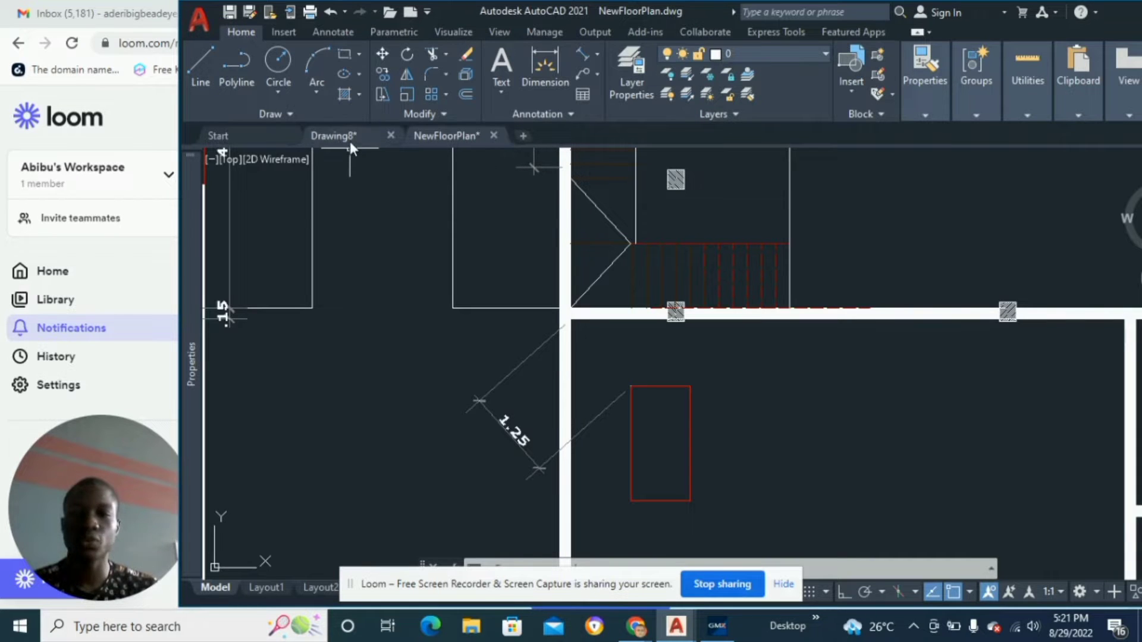
mouse_move(349, 141)
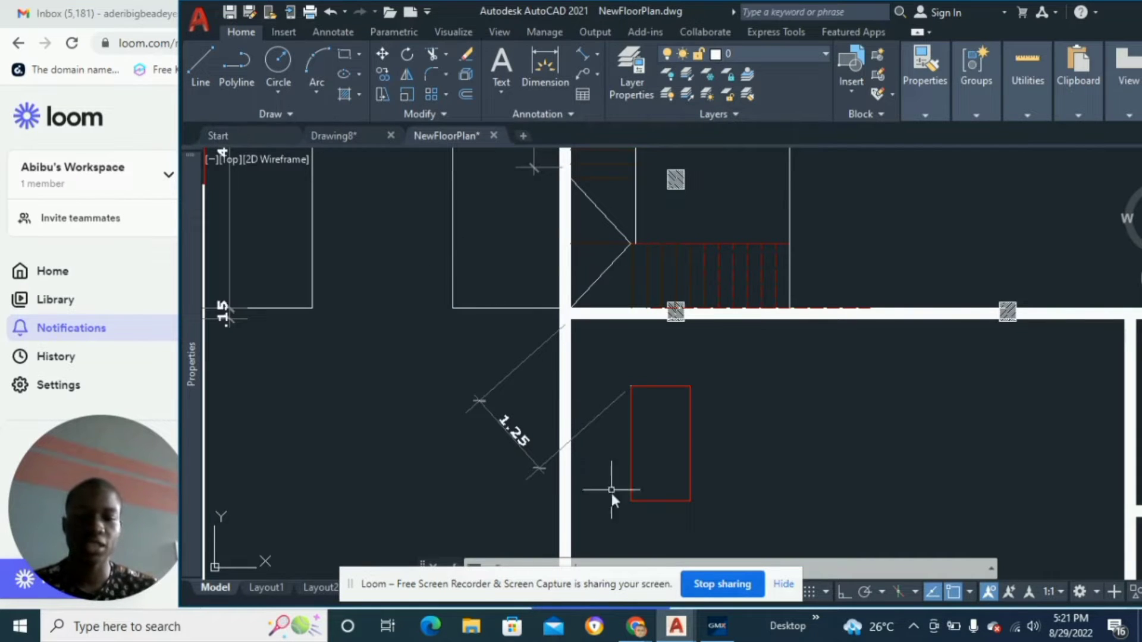
left_click(716, 625)
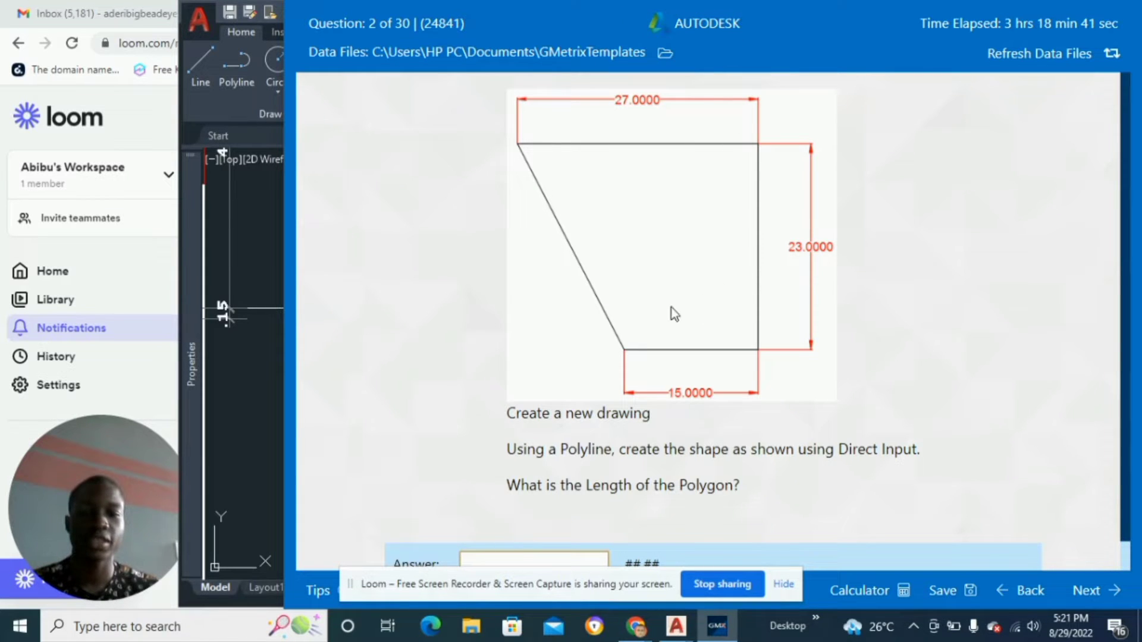
scroll(880, 300, "down", 1)
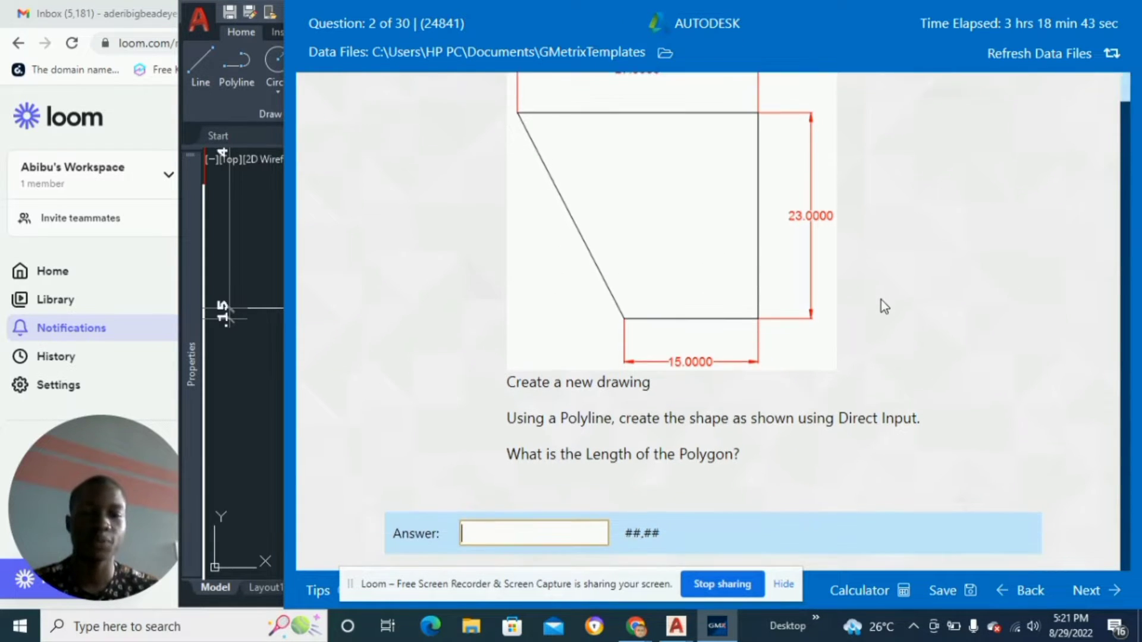
scroll(881, 300, "up", 1)
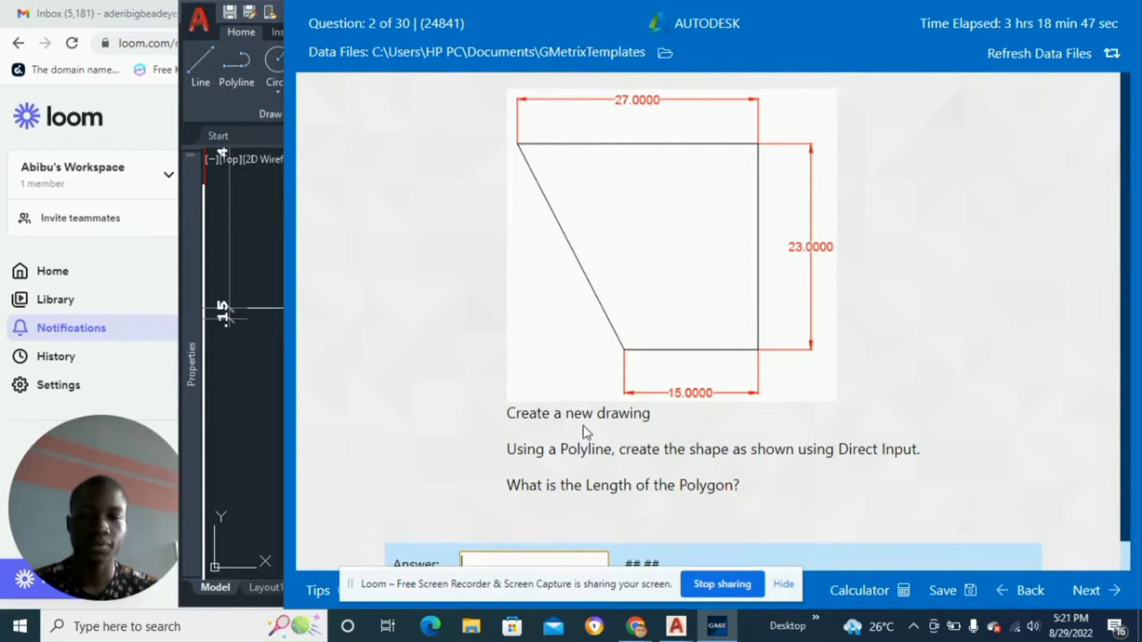
Return to AutoCAD, create a new drawing and turn off its grid display.
left_click(249, 407)
left_click(245, 136)
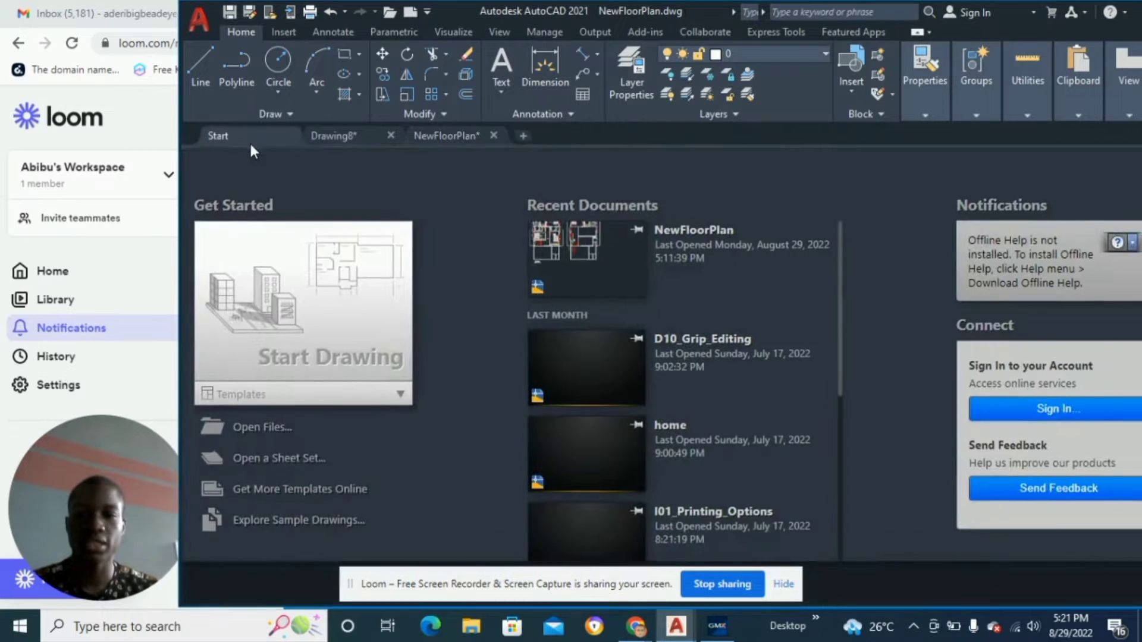
left_click(302, 357)
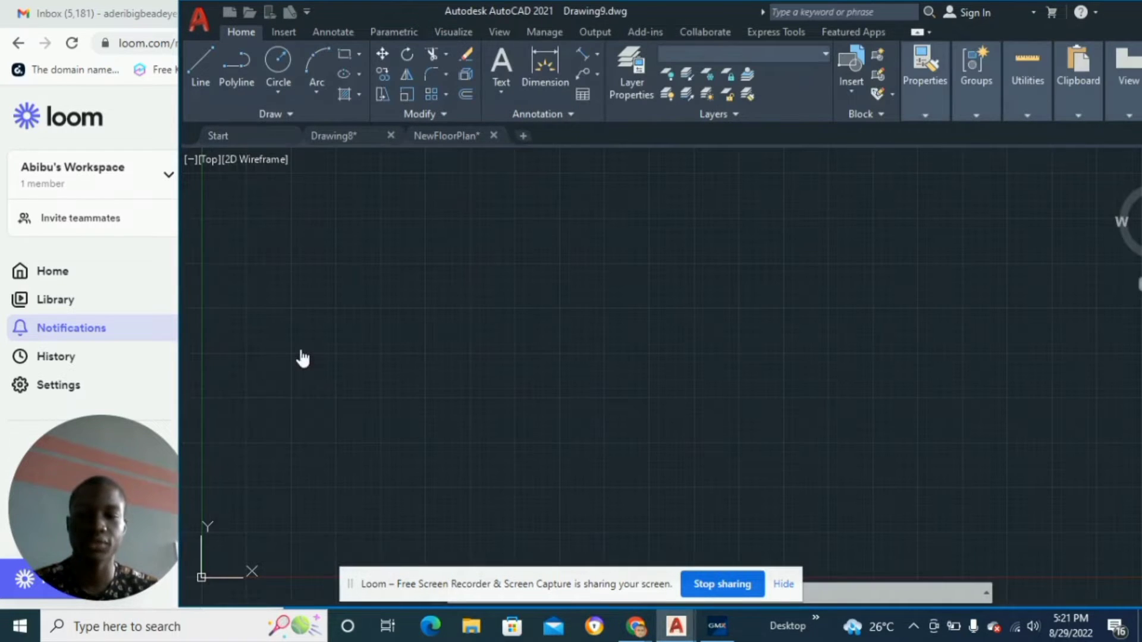
left_click_drag(467, 574, 3, 5)
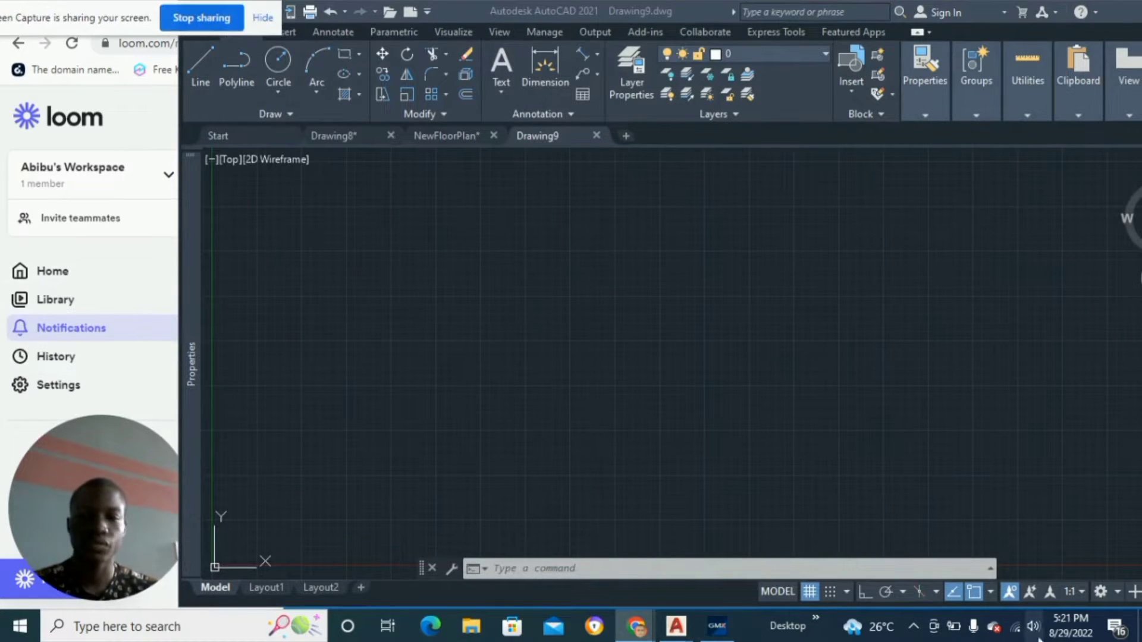
left_click(809, 593)
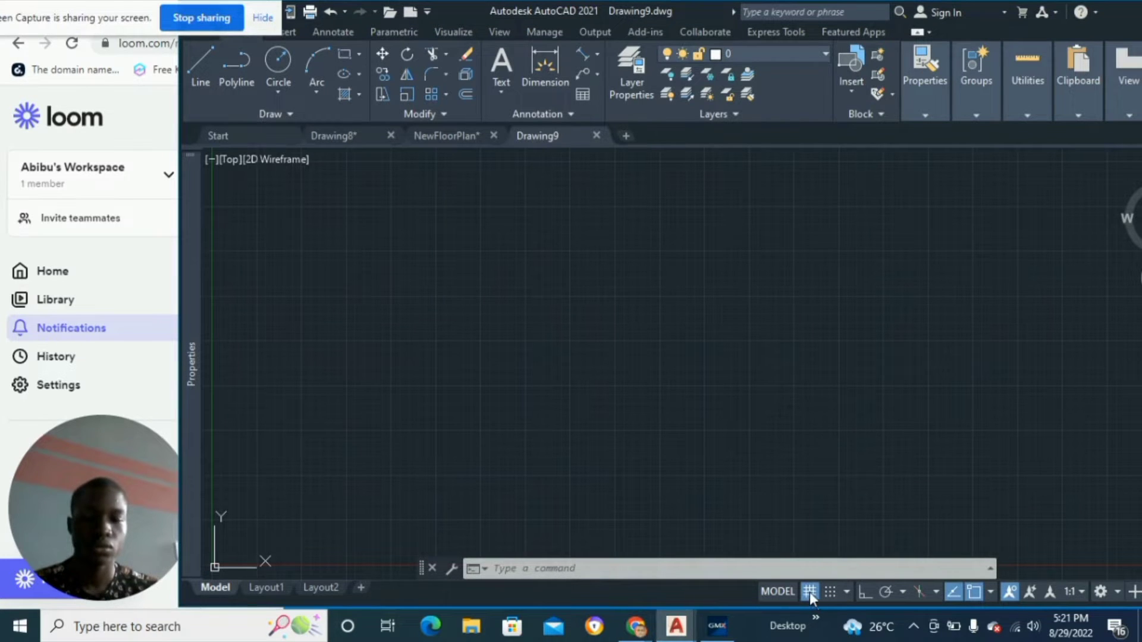
left_click(809, 591)
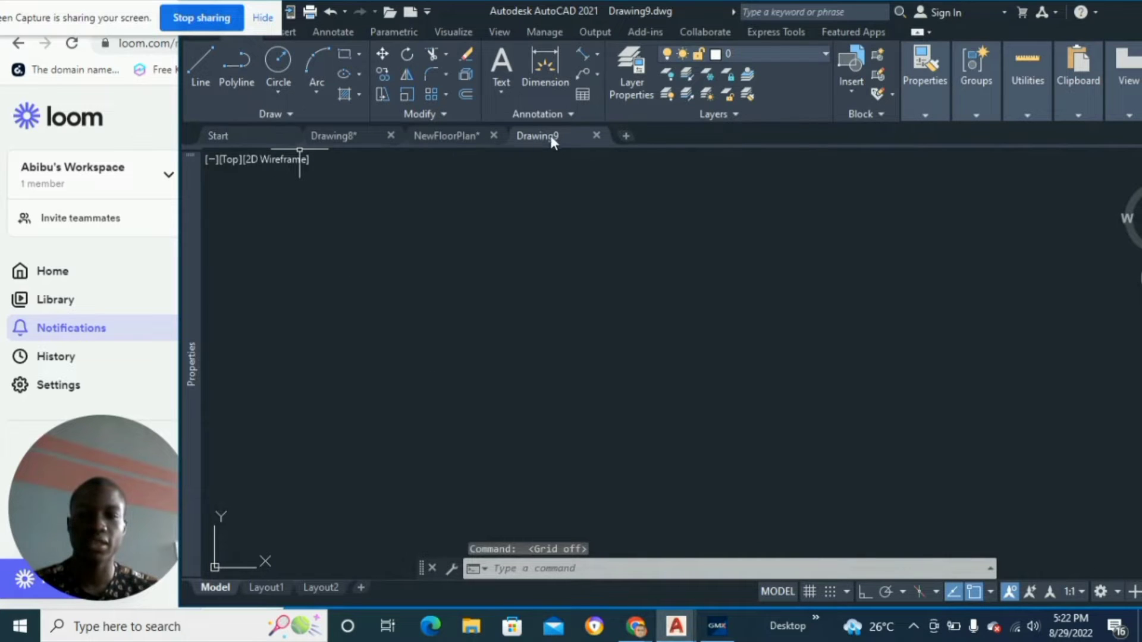
Check the reference shape in GMetrix and start a polyline in the upper part of AutoCAD's empty drawing area.
left_click(721, 627)
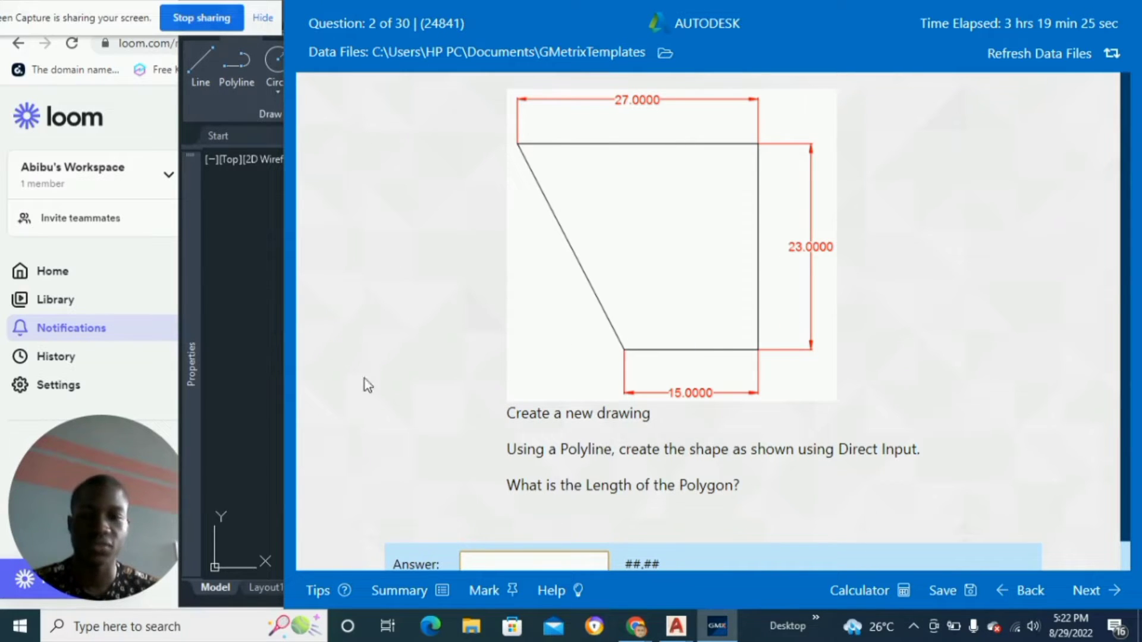
left_click(262, 378)
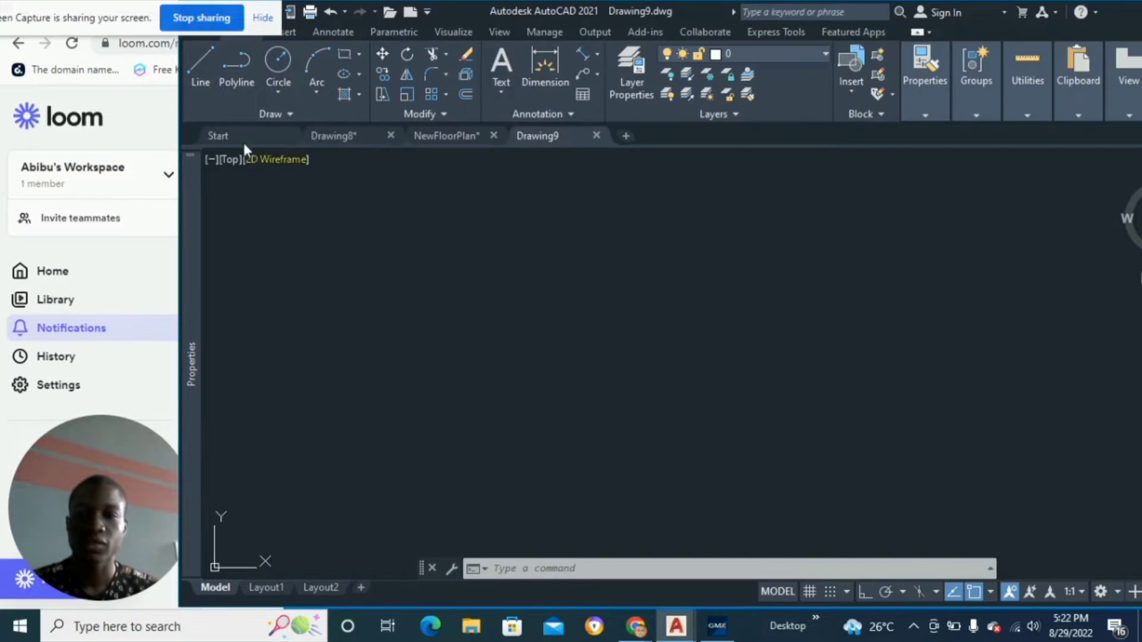
left_click(227, 76)
left_click(436, 215)
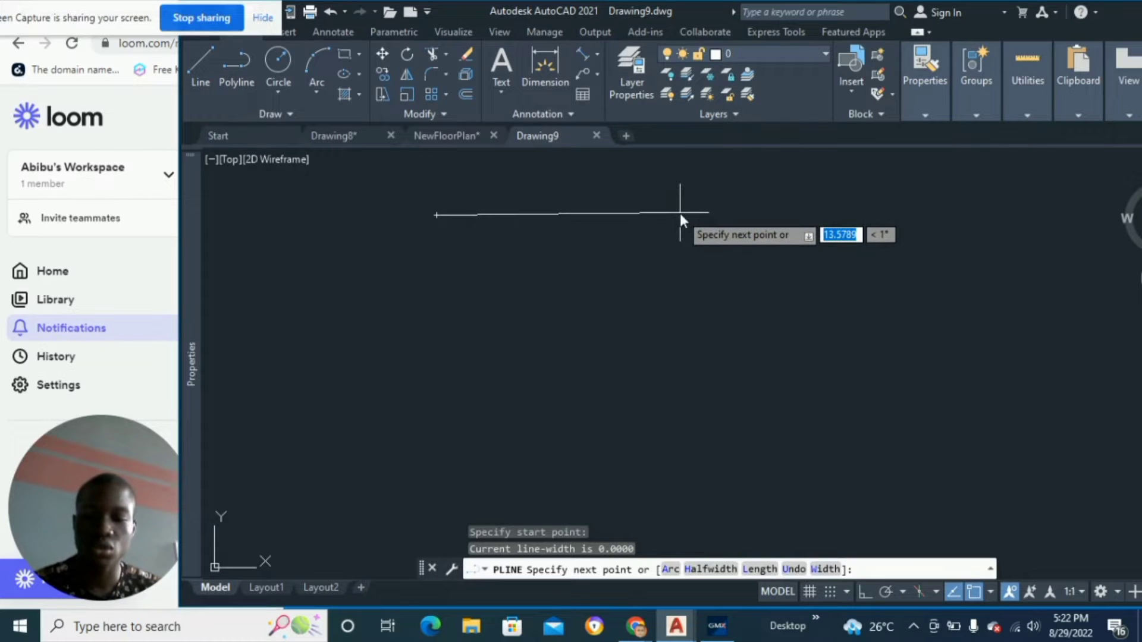
type("27")
key("Return")
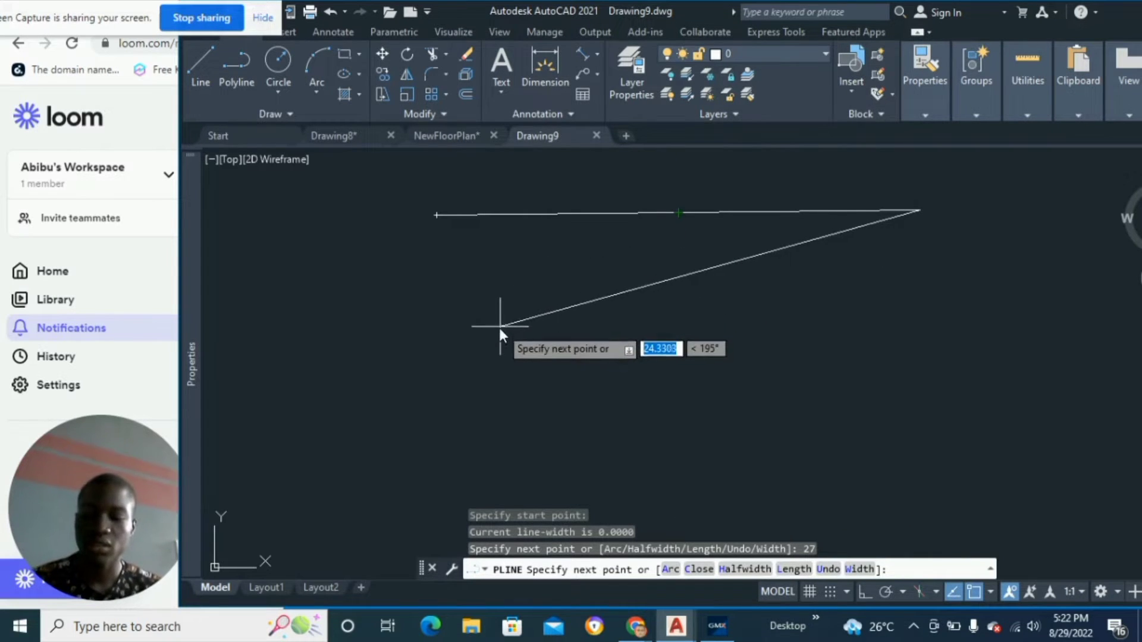
key("ctrl+z")
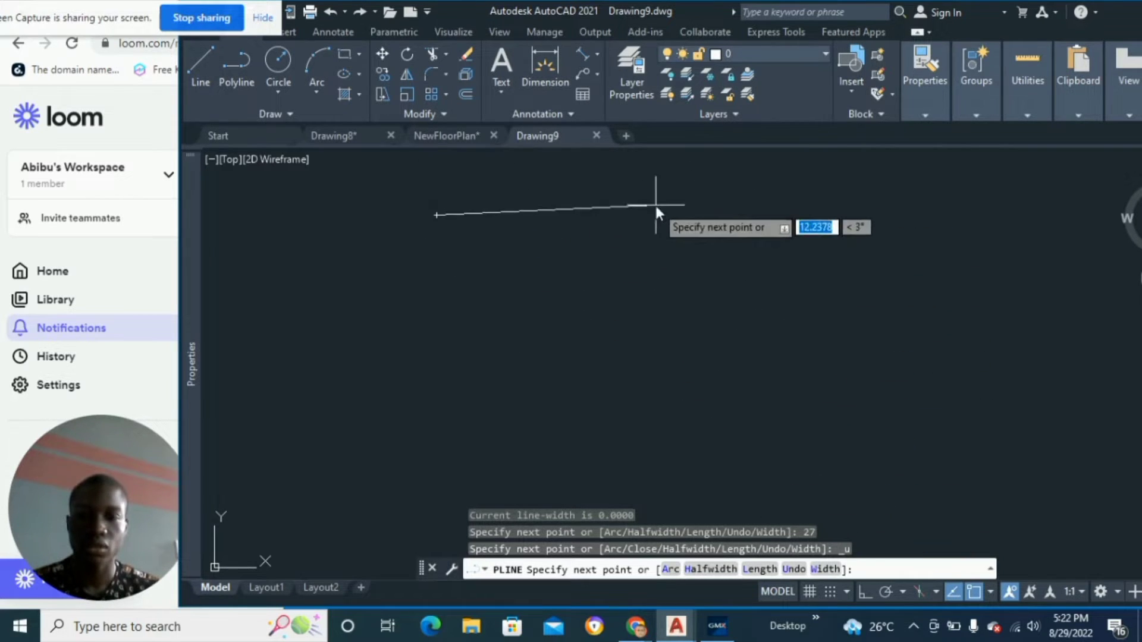
key("ctrl+z")
Turn on Ortho mode and draw the polyline's first segment 27 units horizontally to the right.
left_click(865, 592)
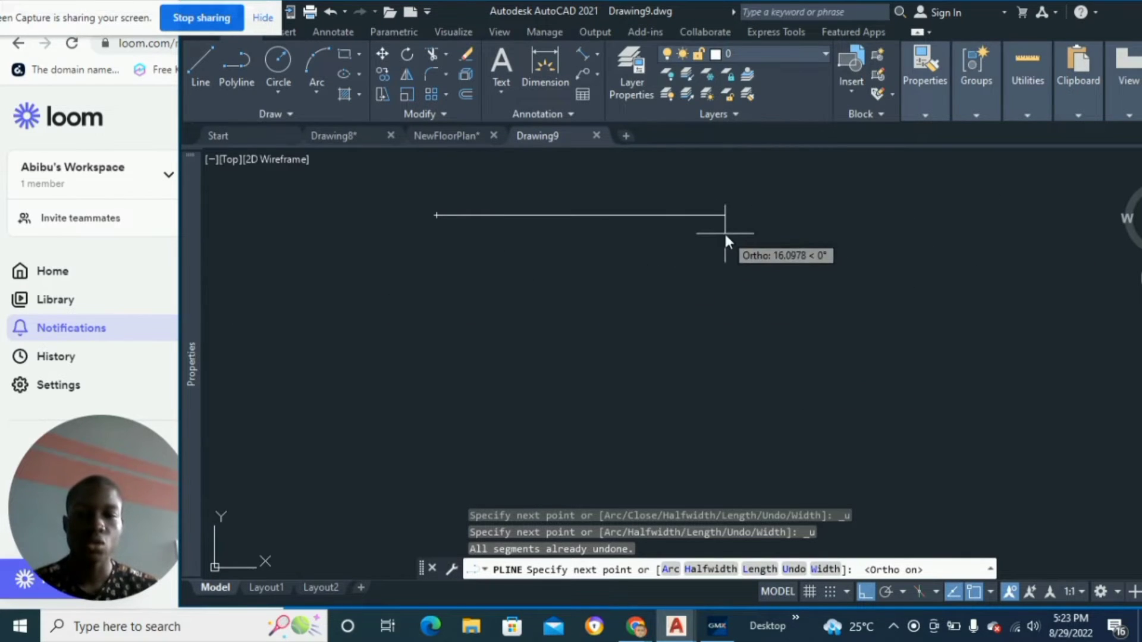
type("27")
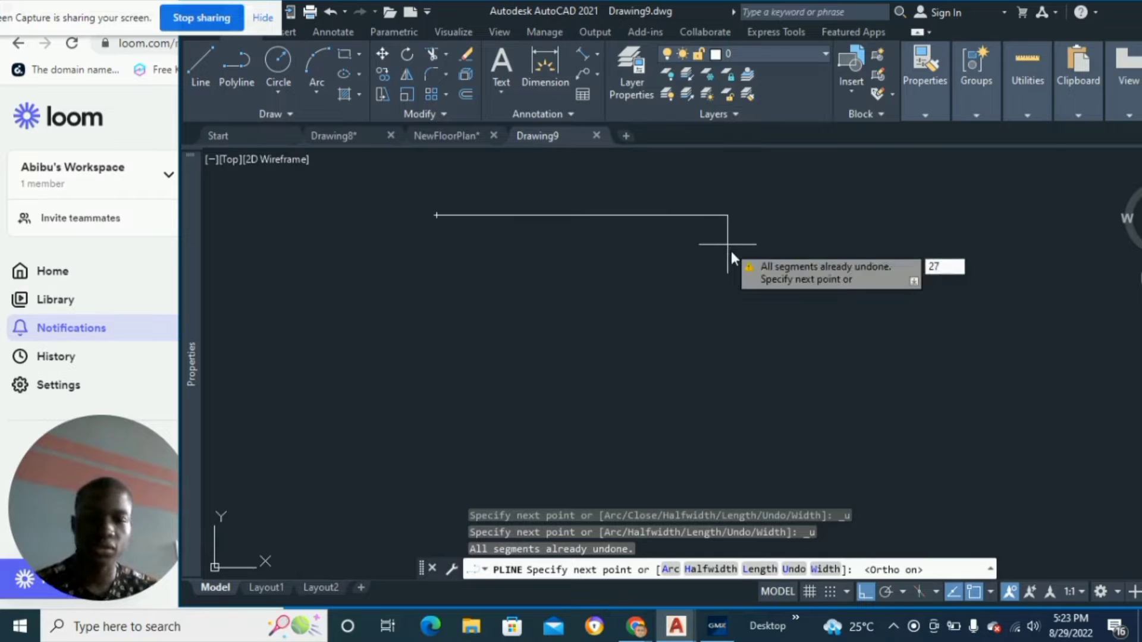
key("Return")
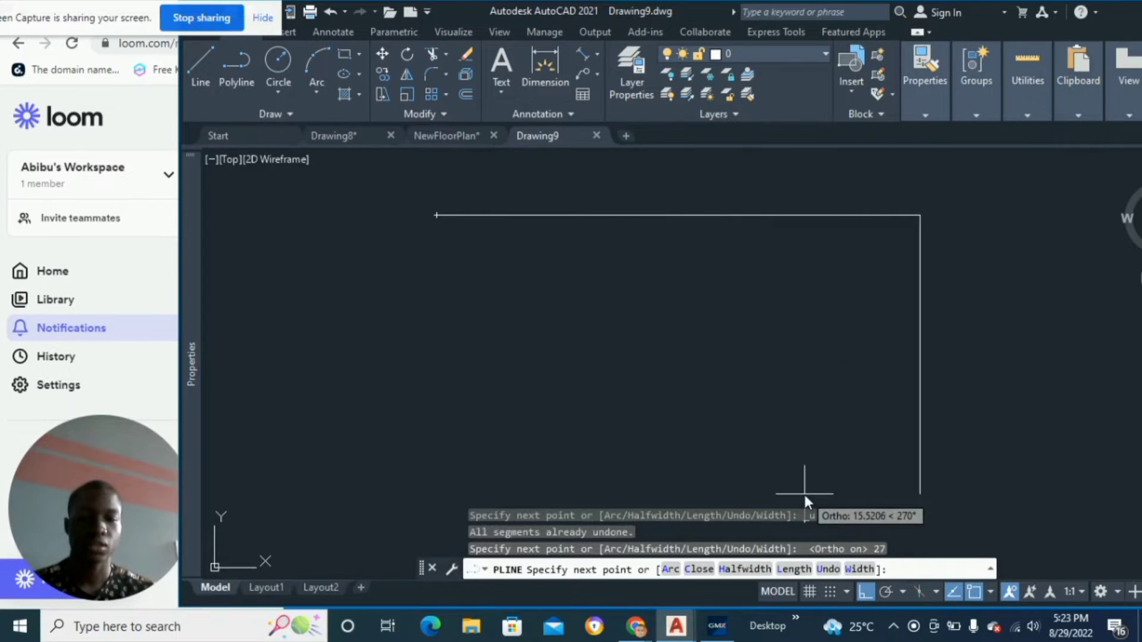
Check the vertical dimension in GMetrix and draw the polyline's second segment 23 units straight down in AutoCAD.
left_click(713, 625)
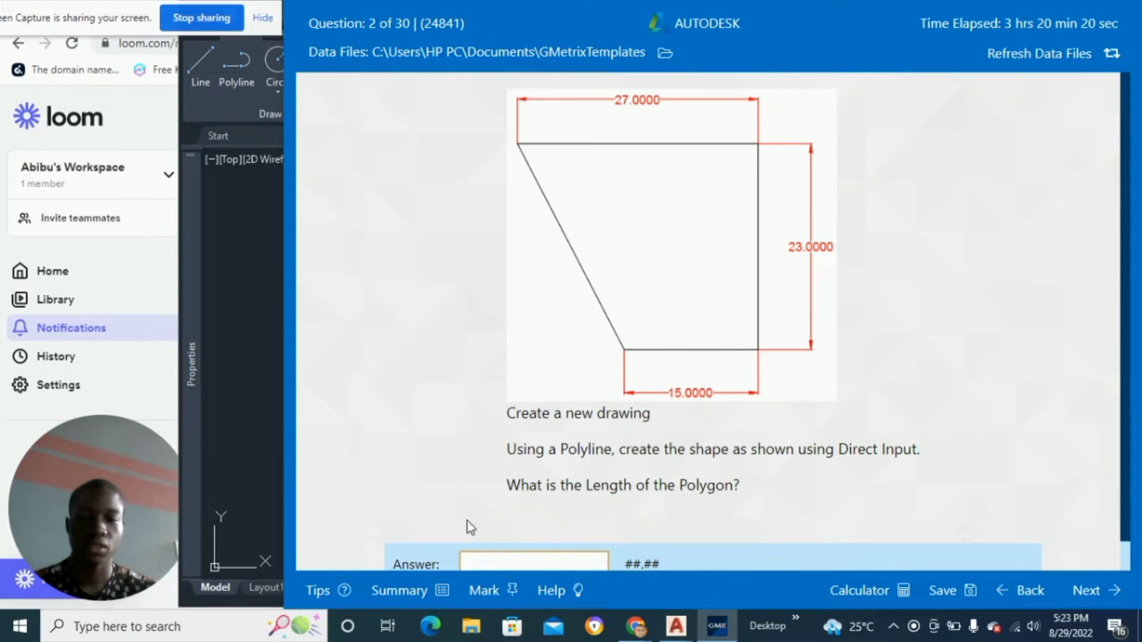
left_click(272, 473)
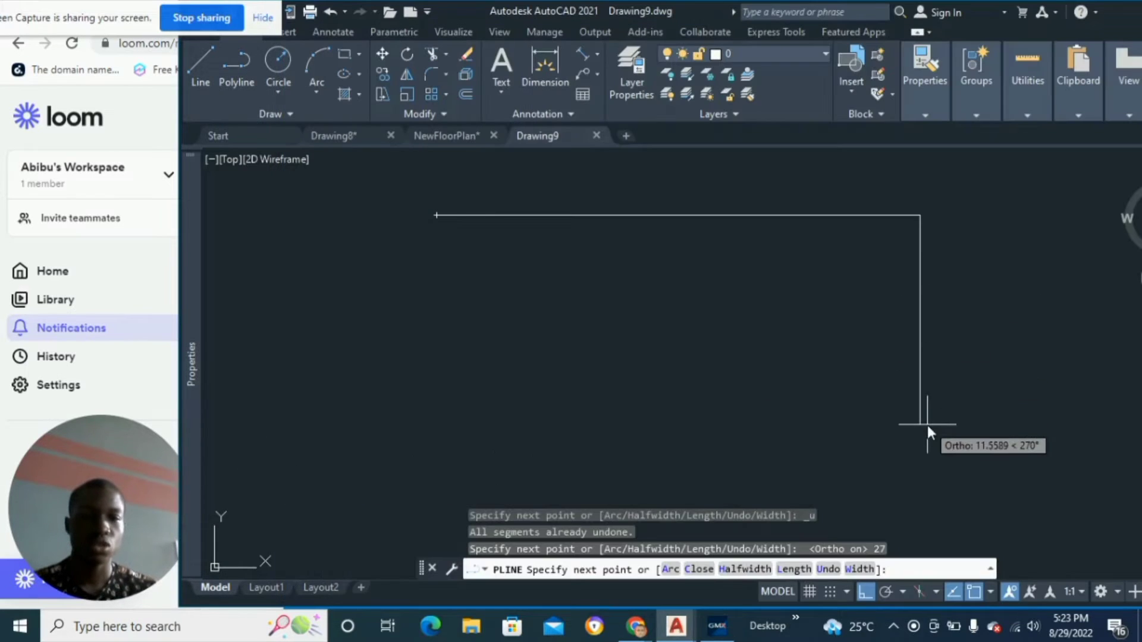
type("23")
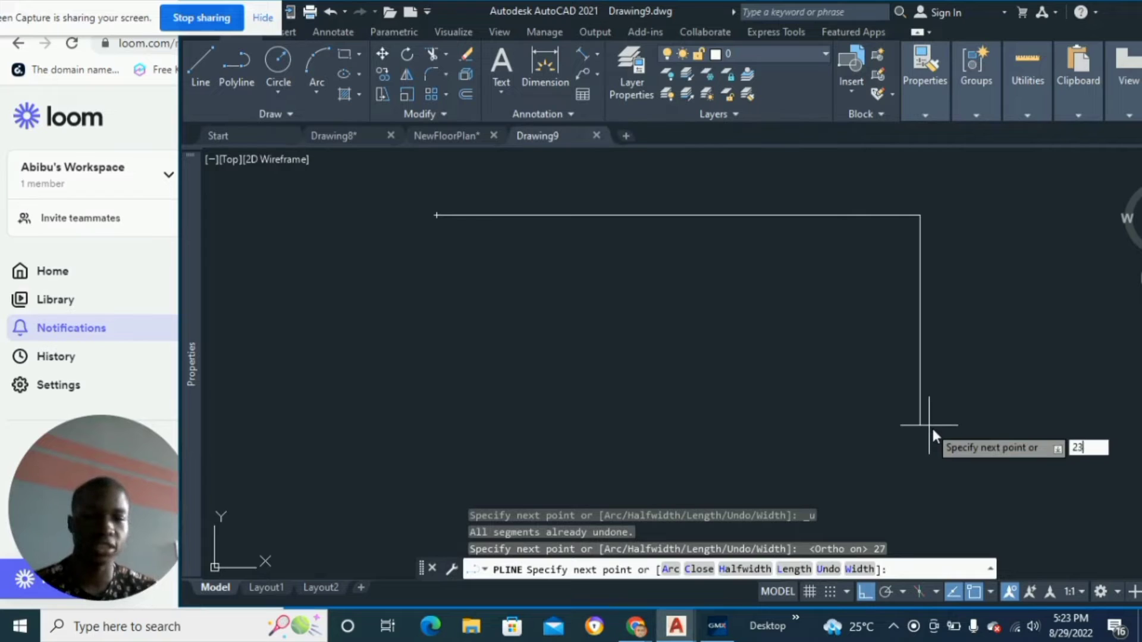
key("Return")
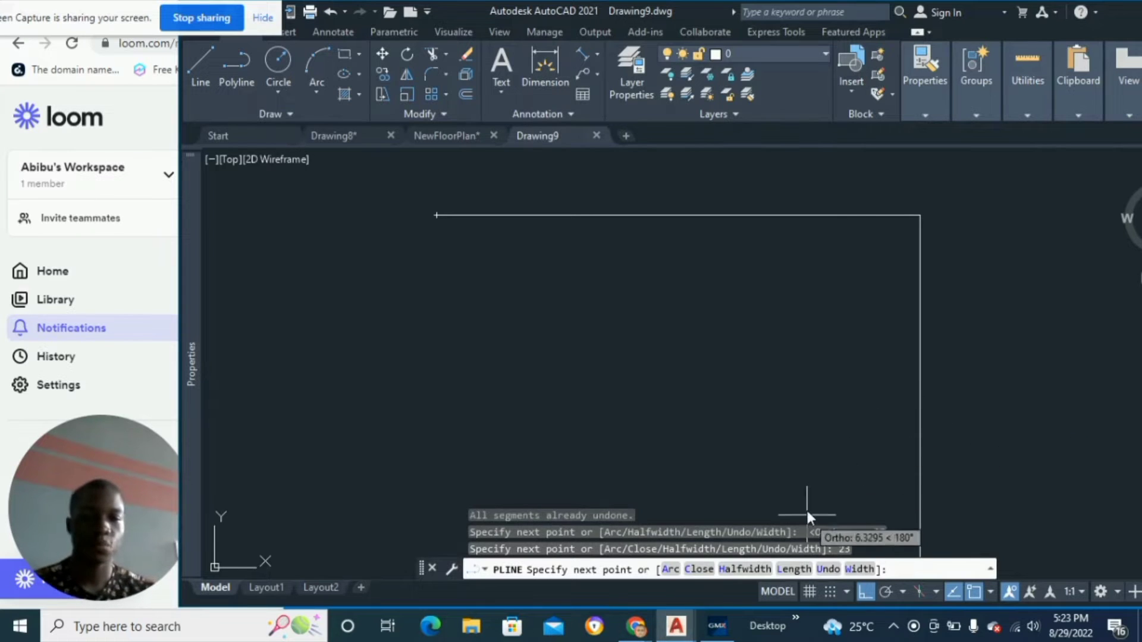
Draw the polyline's third segment 15 units horizontally to the left along the base of the shape.
scroll(804, 434, "down", 2)
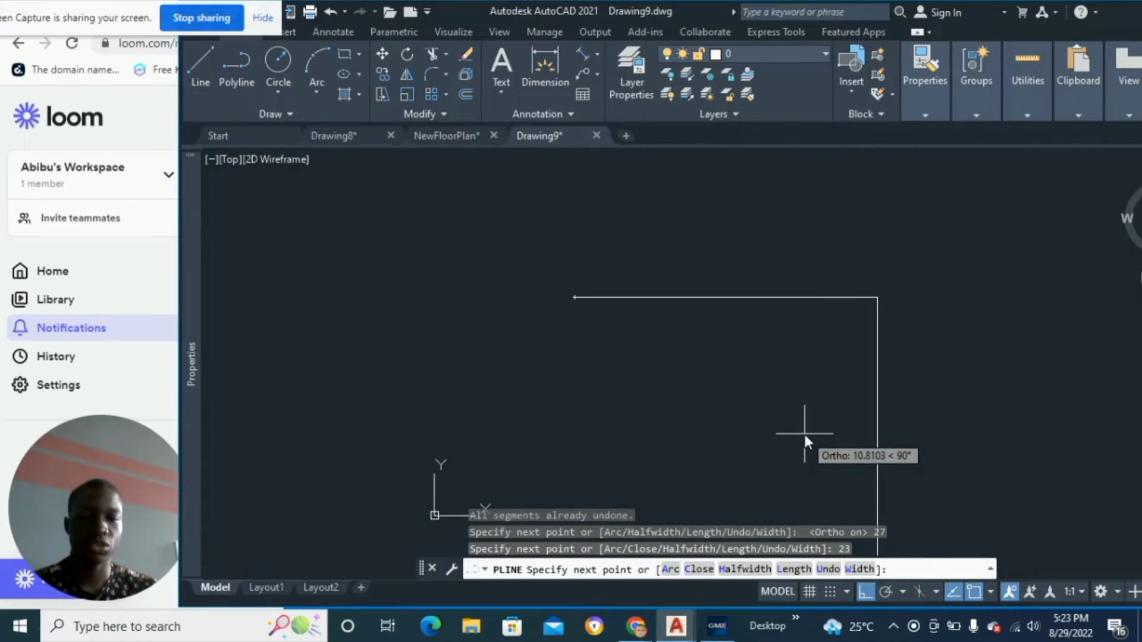
scroll(804, 434, "down", 2)
middle_click_drag(804, 432, 775, 306)
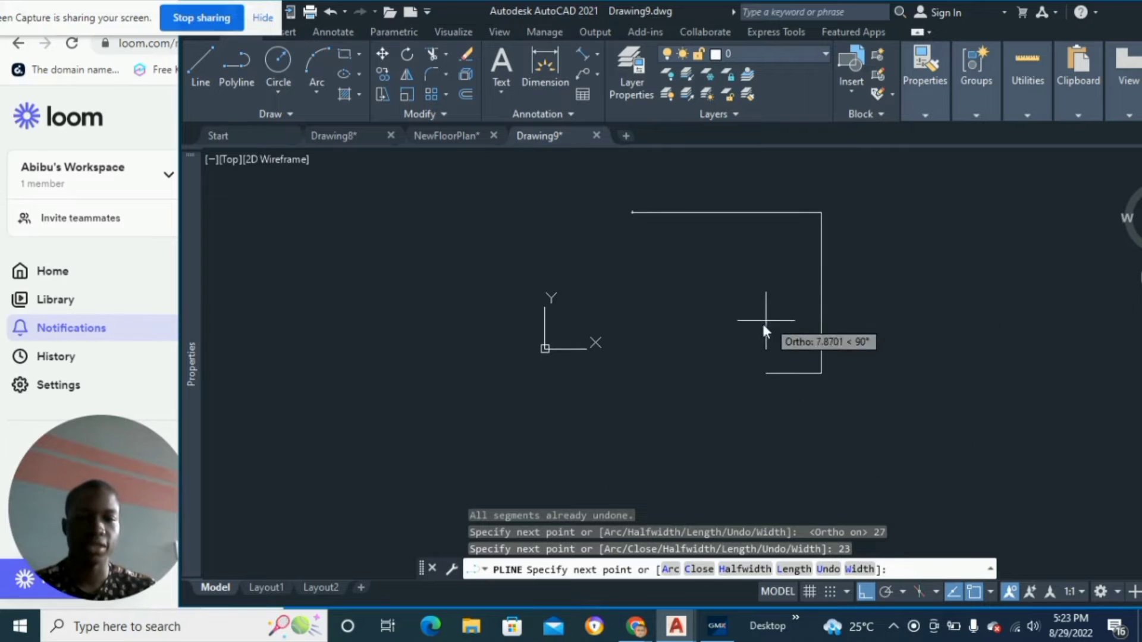
type("15")
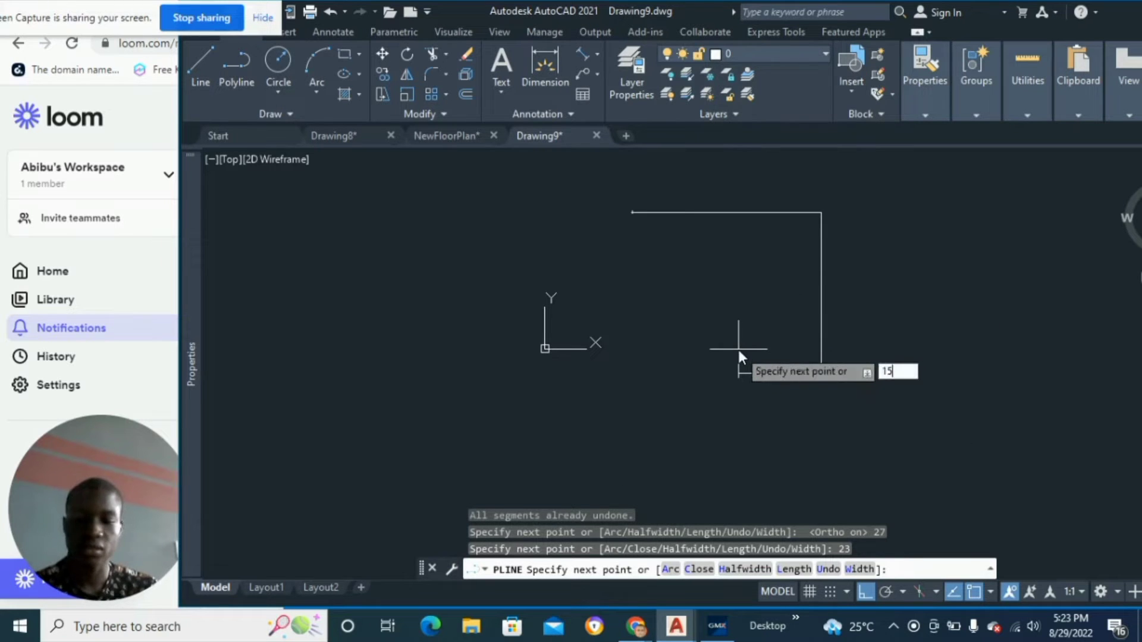
key("Return")
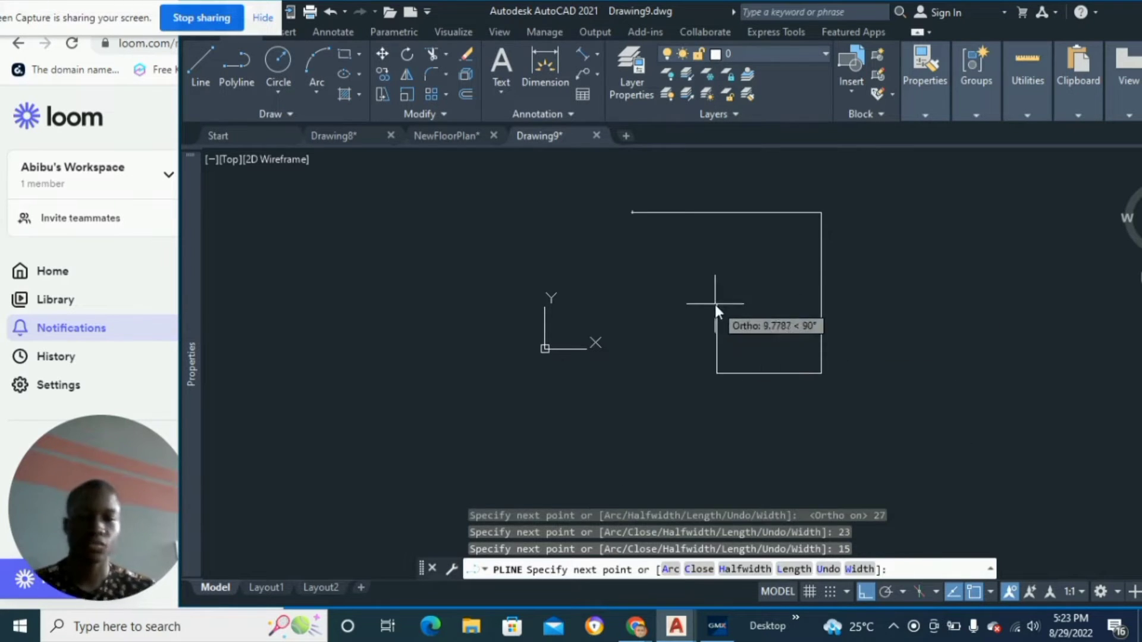
Compare with the reference shape in GMetrix and close the polyline in AutoCAD with the Close option, forming the slanted side.
left_click(712, 612)
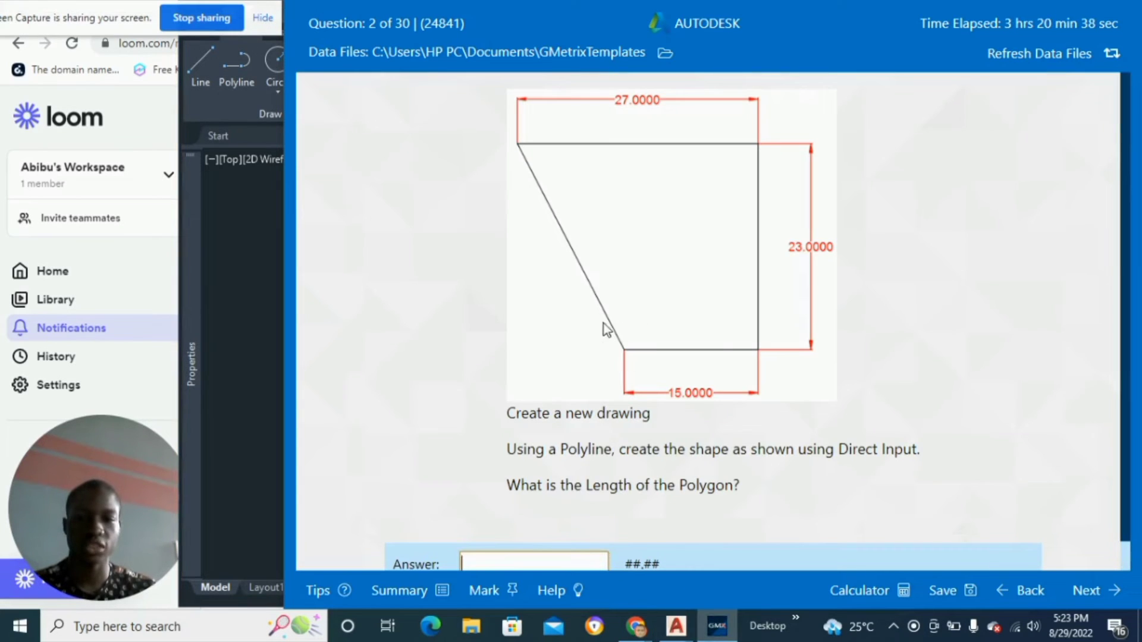
left_click(239, 405)
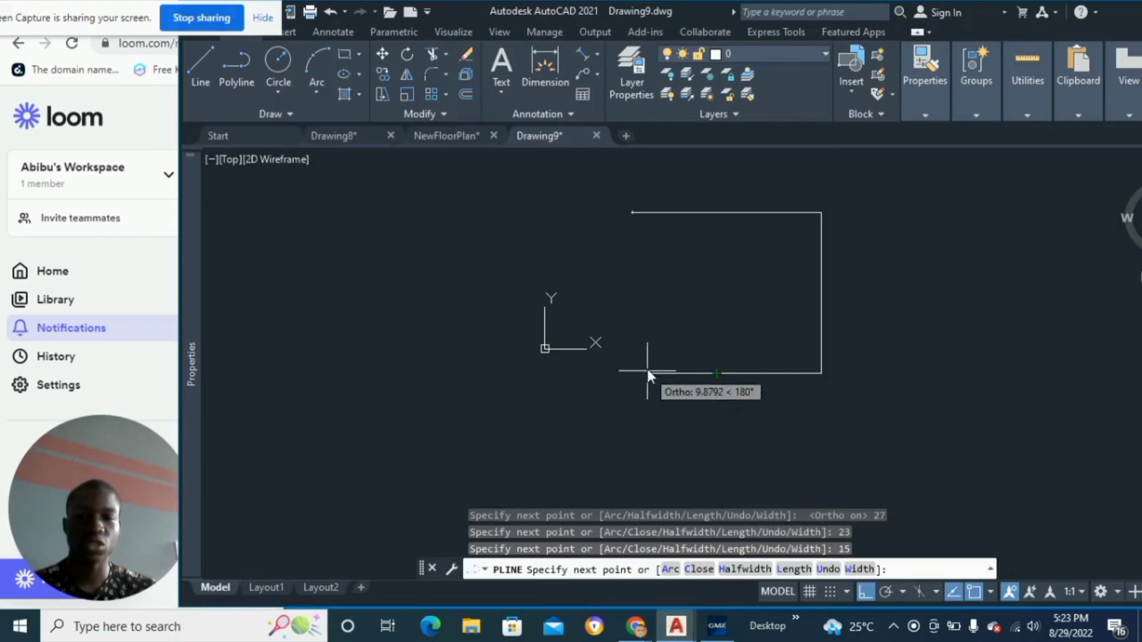
type("c")
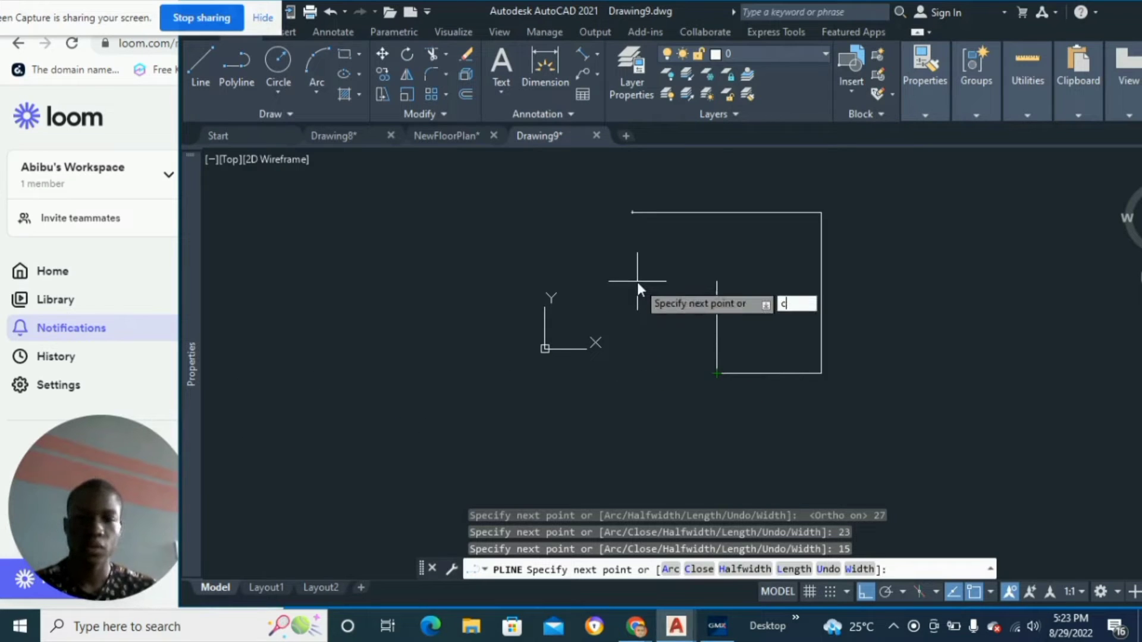
key("Return")
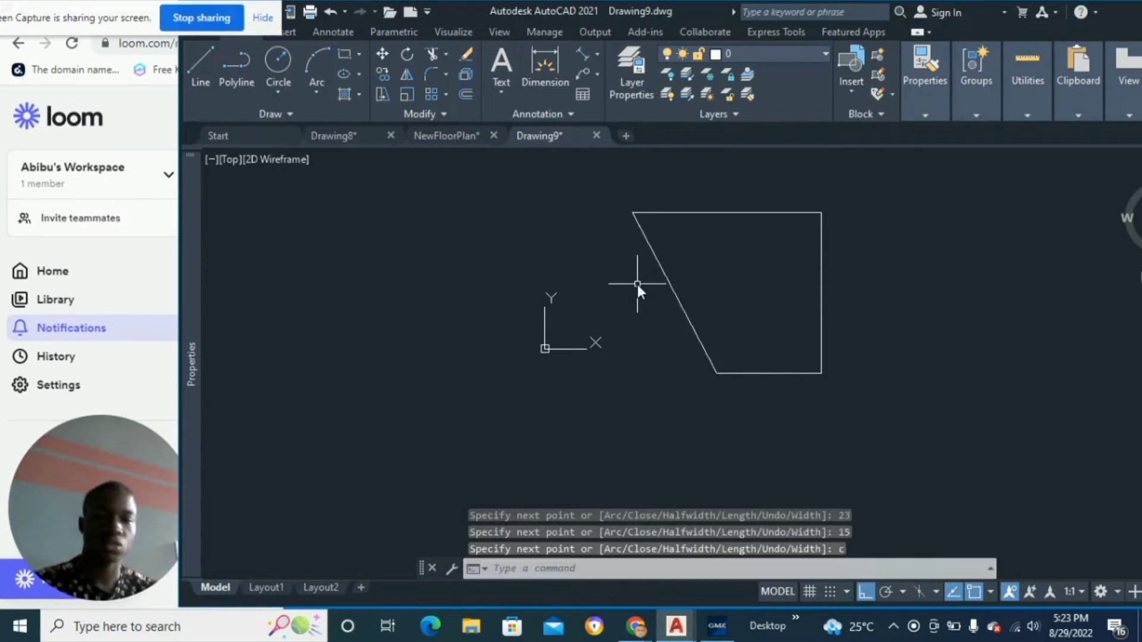
Recheck the question in GMetrix, then select the closed polyline in AutoCAD and open its properties to read its length.
left_click(717, 626)
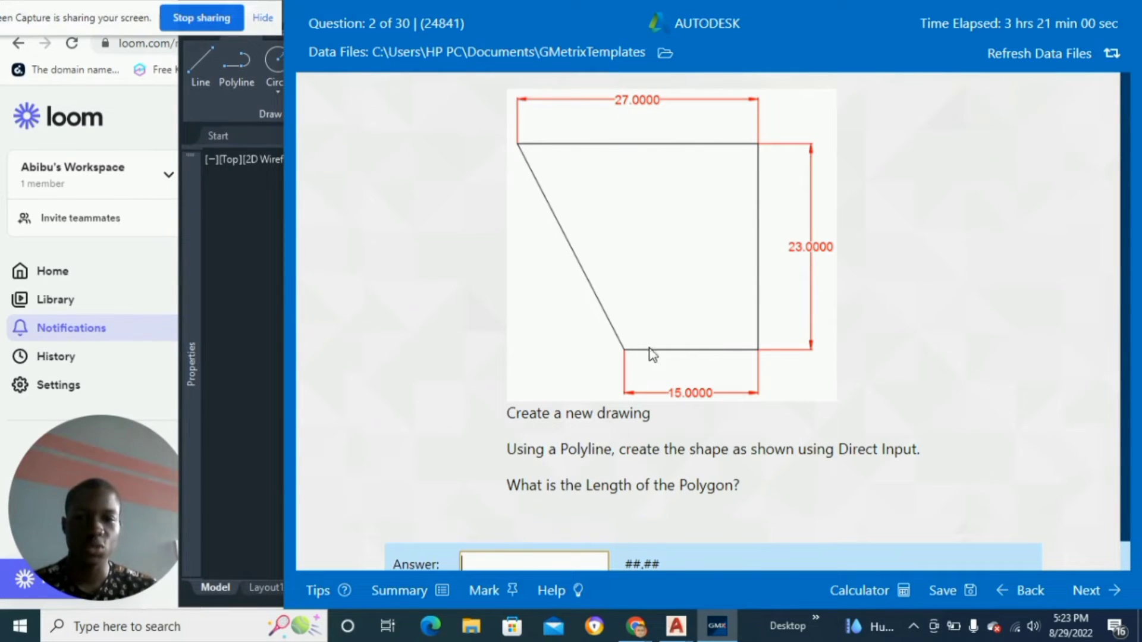
left_click(251, 422)
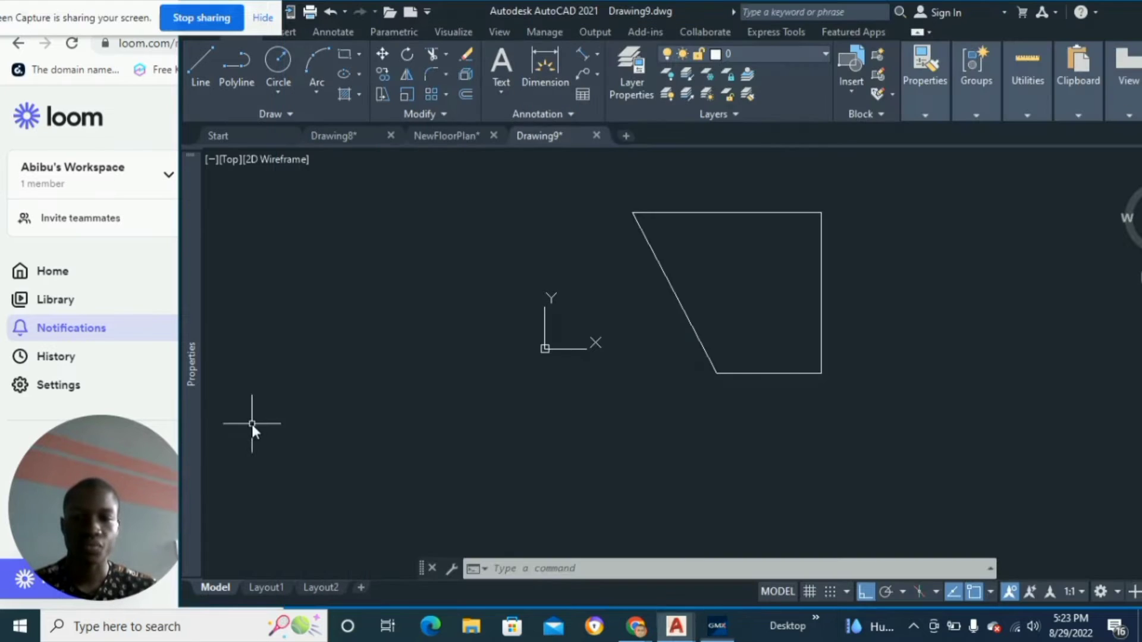
left_click(812, 374)
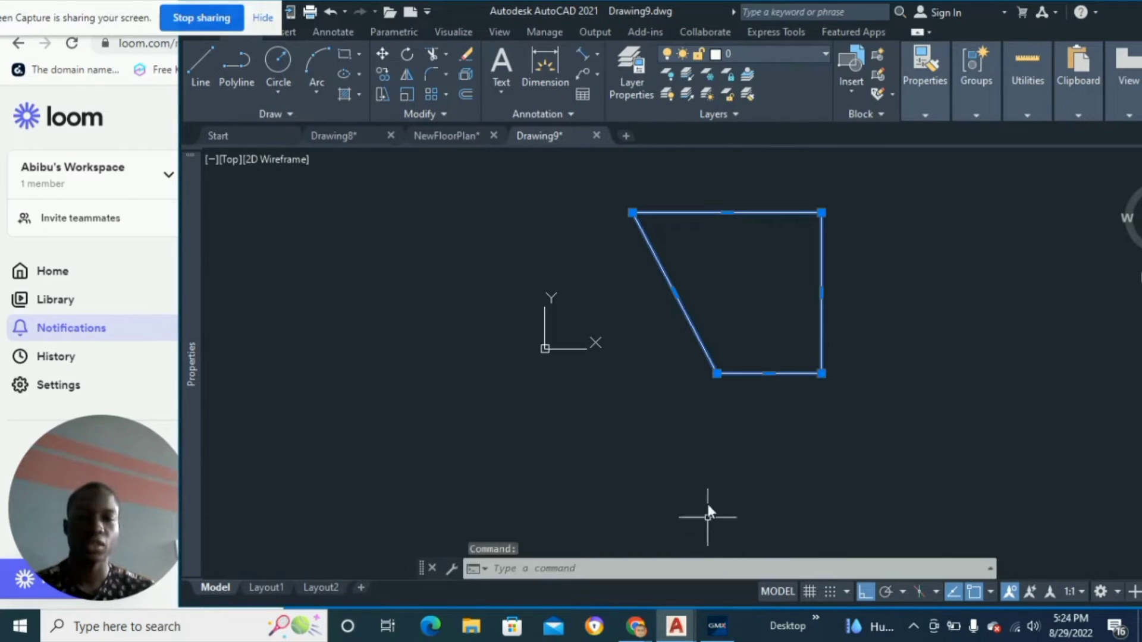
right_click(711, 331)
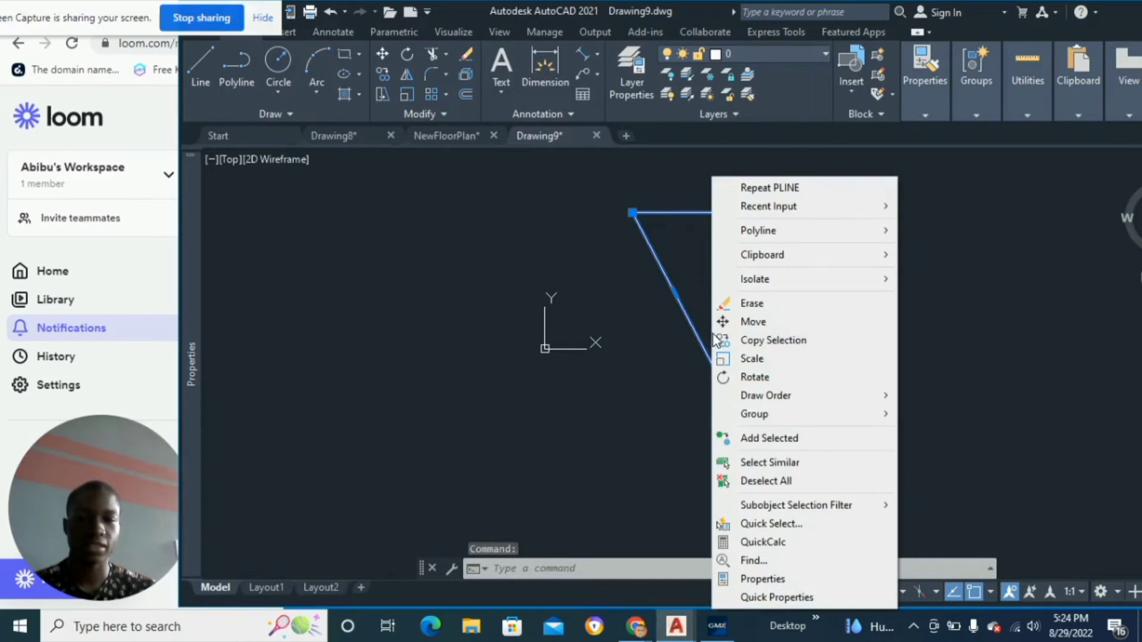
left_click(794, 578)
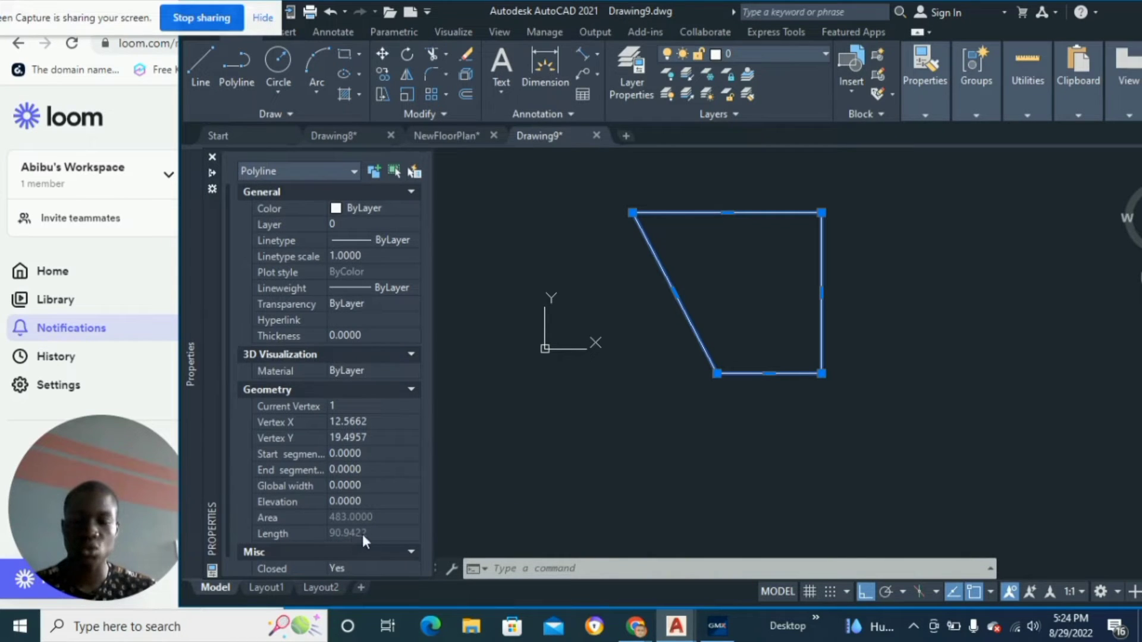
Switch to GMetrix, enter 90.94 as the answer to the polygon length question and submit it.
left_click(716, 626)
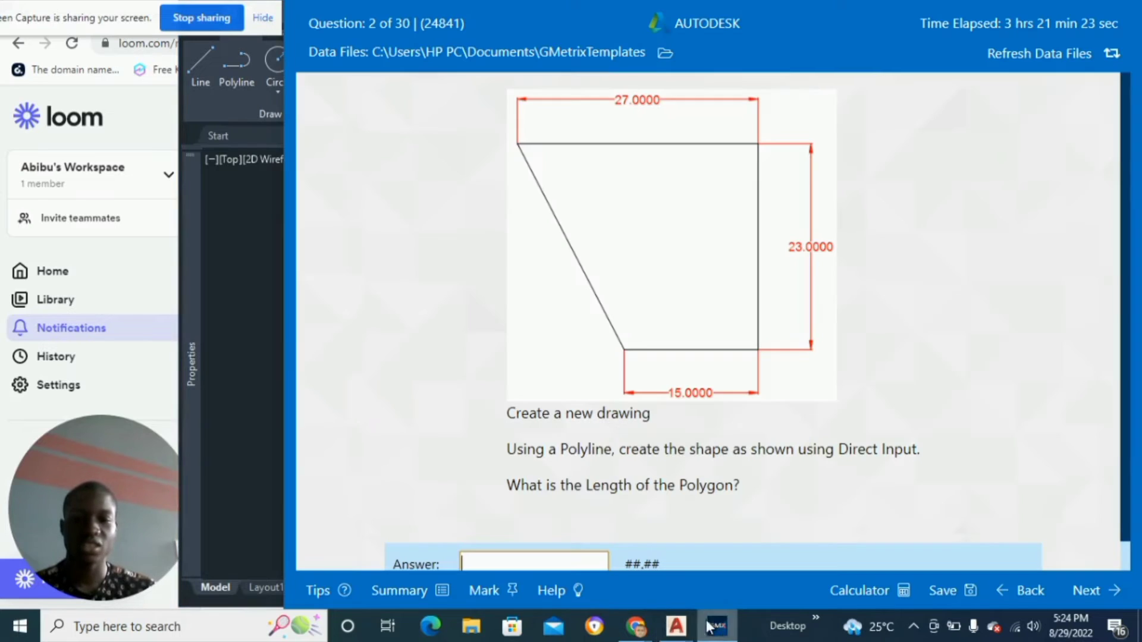
left_click(586, 559)
type("90.")
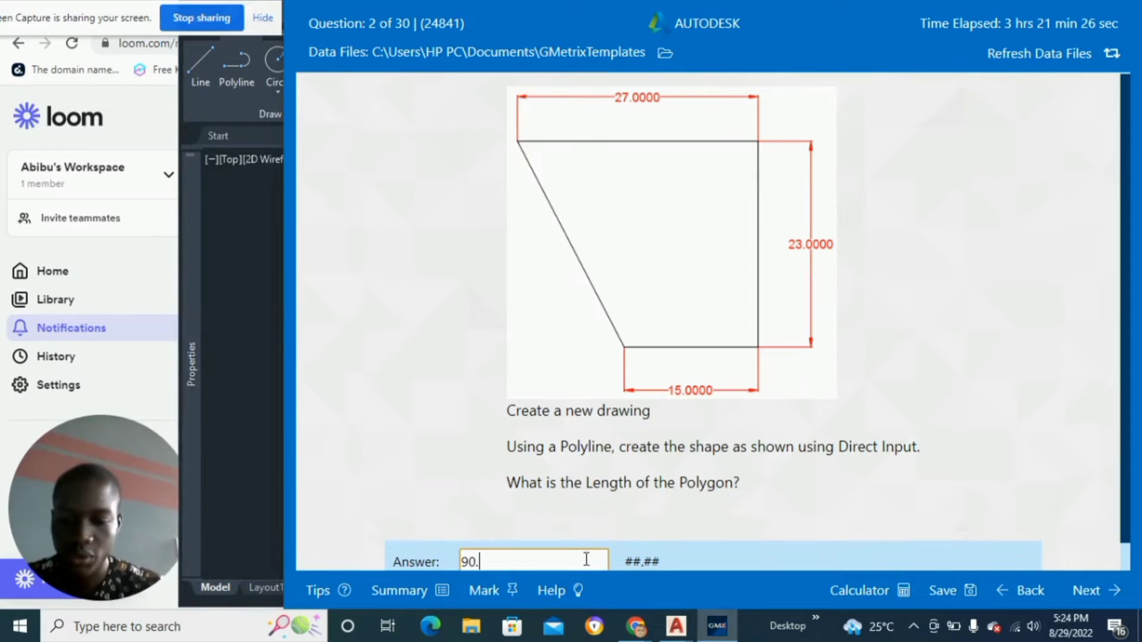
type("94")
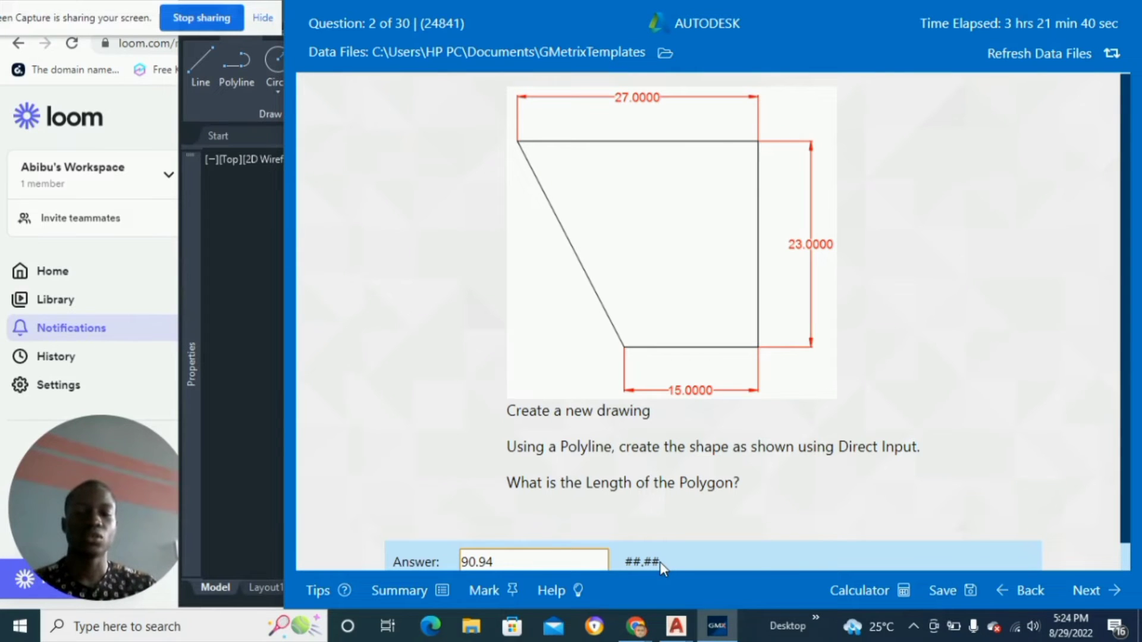
left_click(1086, 599)
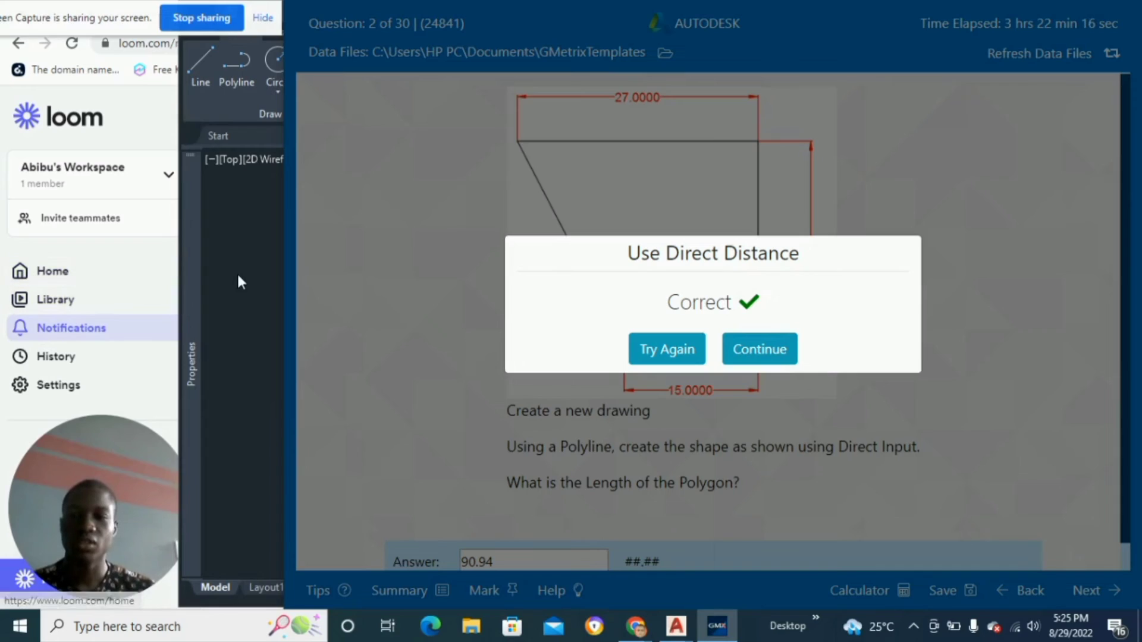
left_click(126, 121)
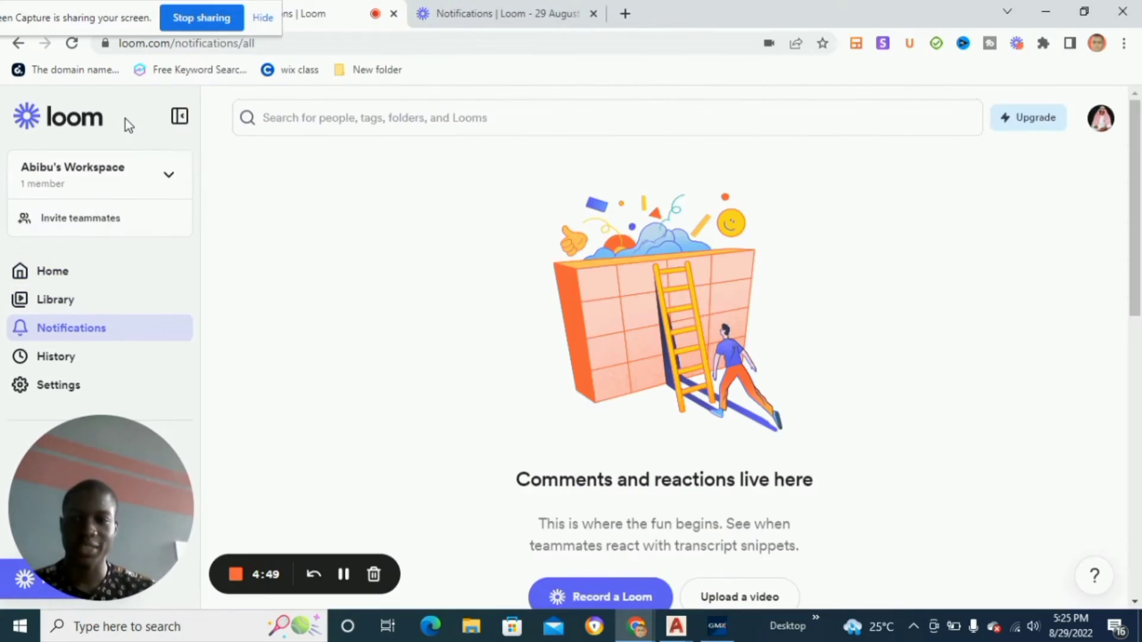